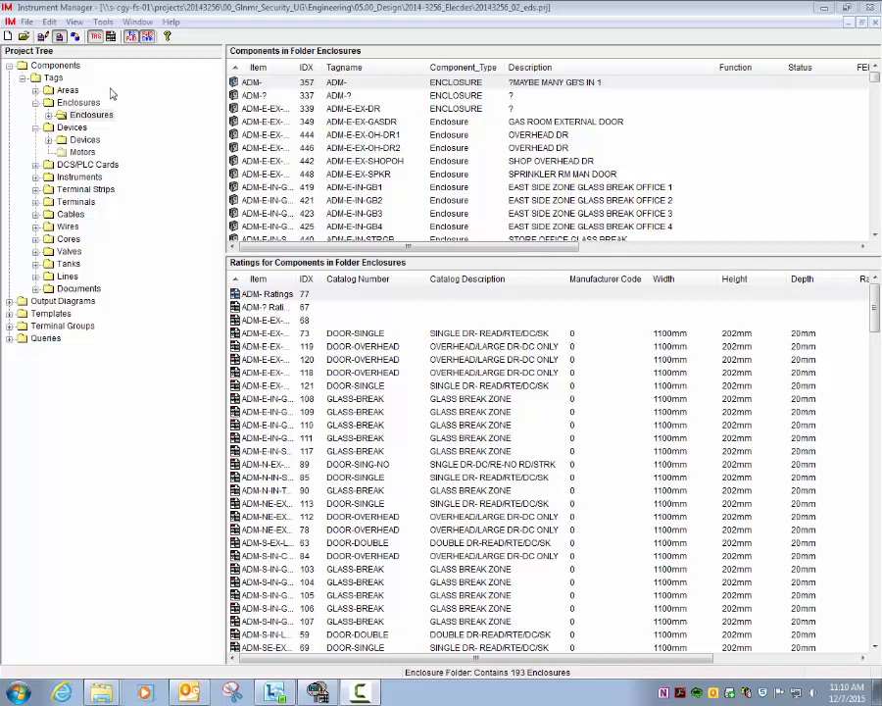
Open the wiring view with the component and conductor trees, collapse the left Devices subfolder and reopen the right one at its start
click(76, 38)
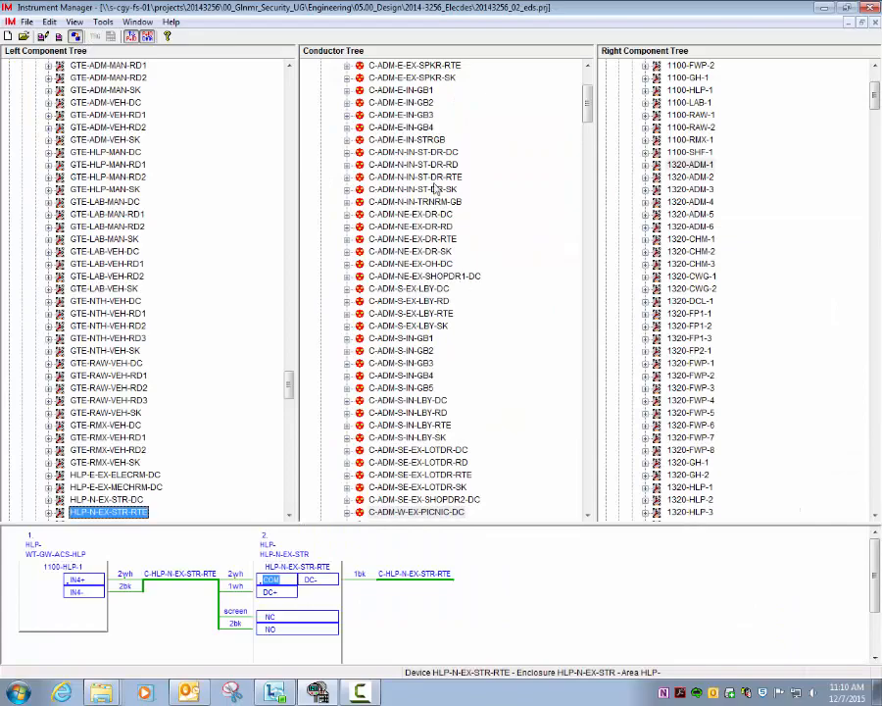
drag(287, 384, 291, 74)
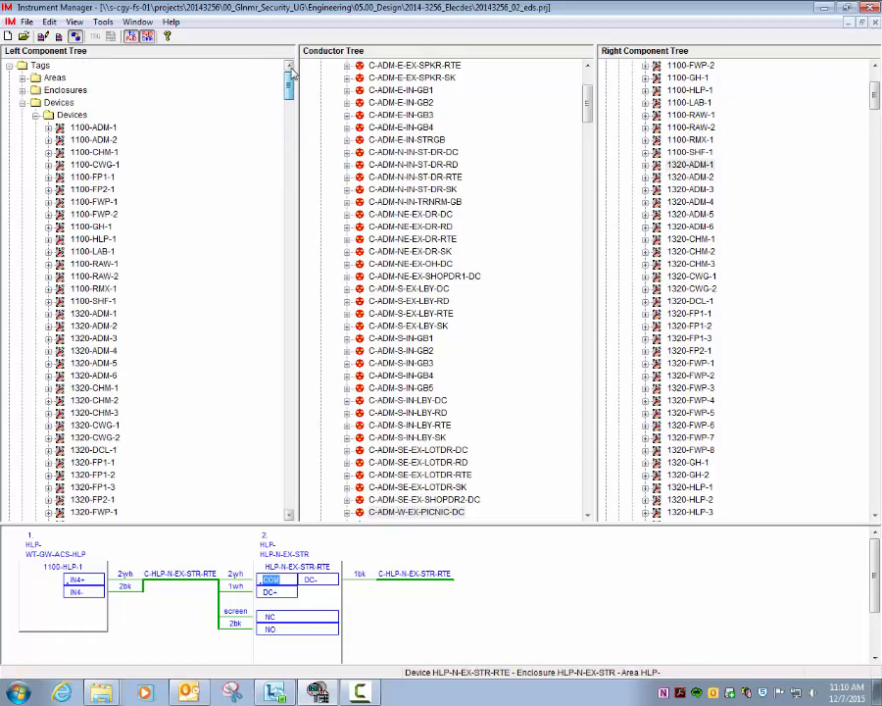
click(35, 115)
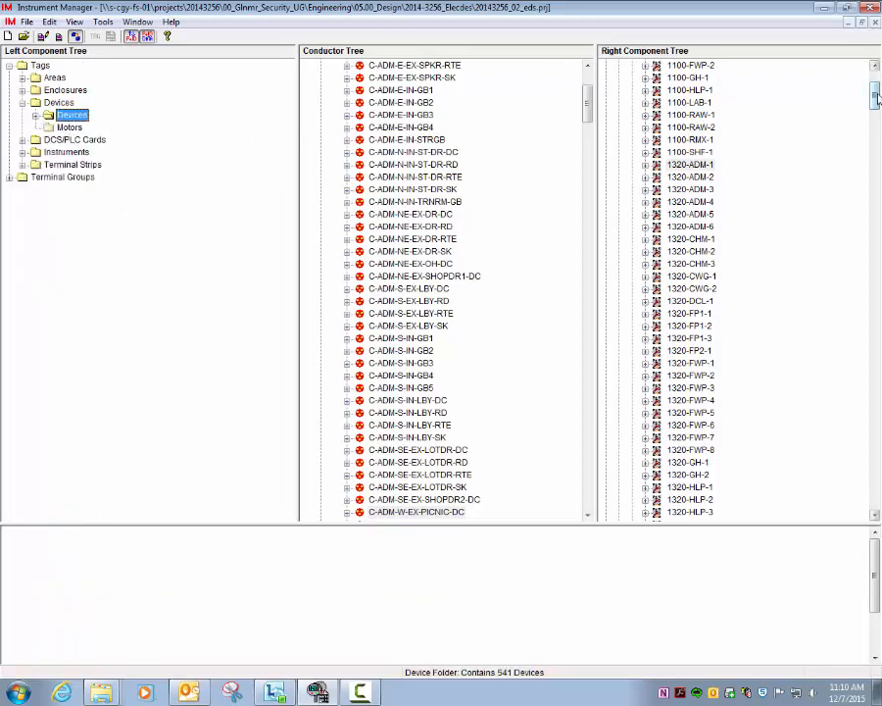
scroll(657, 138, up, 4)
click(632, 114)
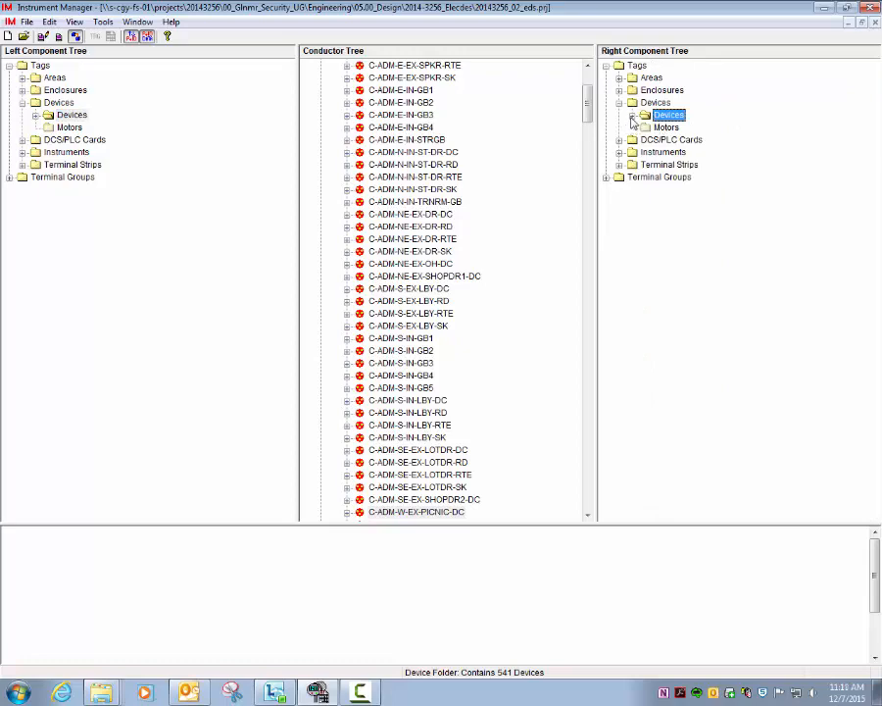
click(632, 116)
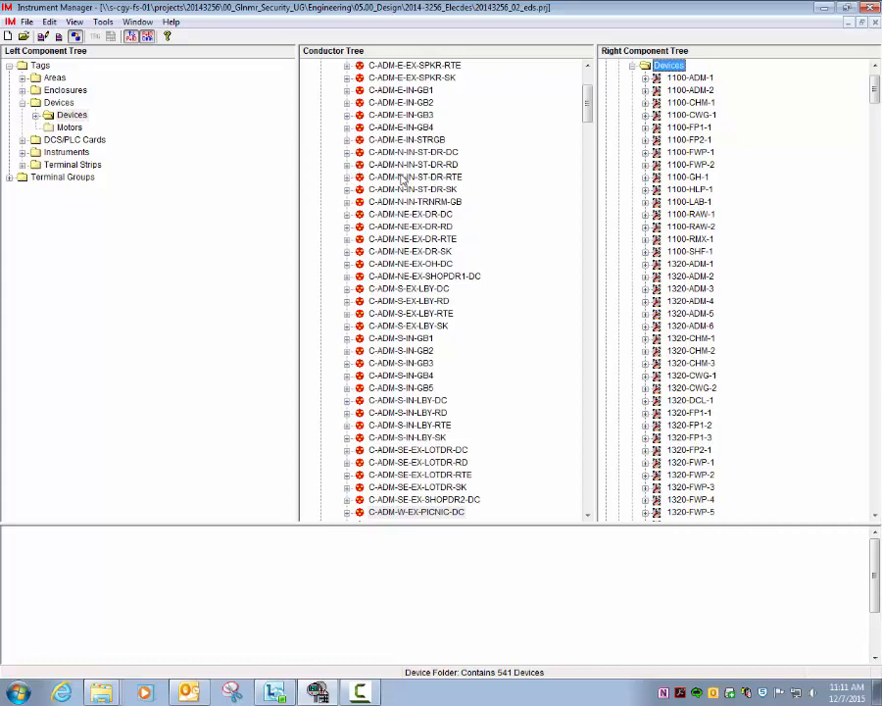
Examine the wiring previews of cables C-ADM-NE-EX-DR-RTE, C-ADM-S-IN-LBY-DC and C-ADM-S-IN-LBY-SK in the conductor tree
scroll(426, 244, down, 3)
scroll(427, 244, up, 2)
click(426, 240)
scroll(426, 245, down, 3)
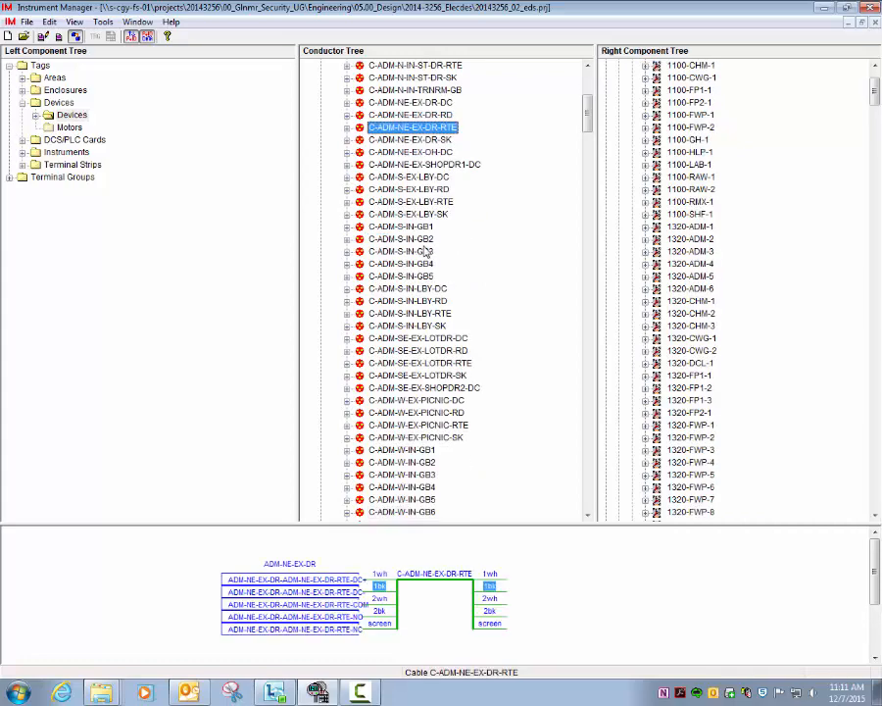
scroll(426, 251, down, 1)
click(423, 250)
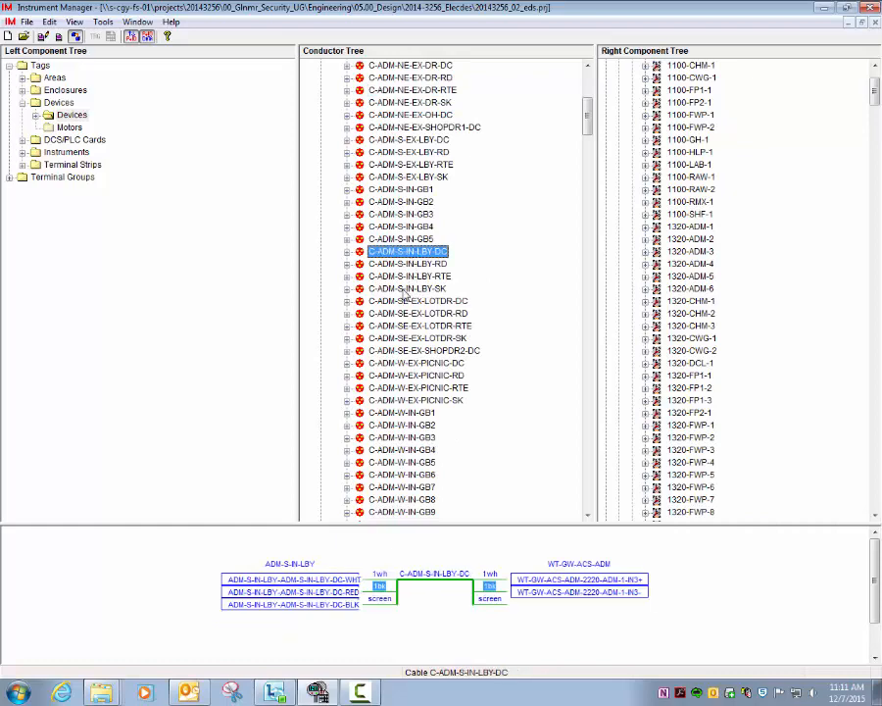
click(405, 290)
scroll(404, 315, down, 3)
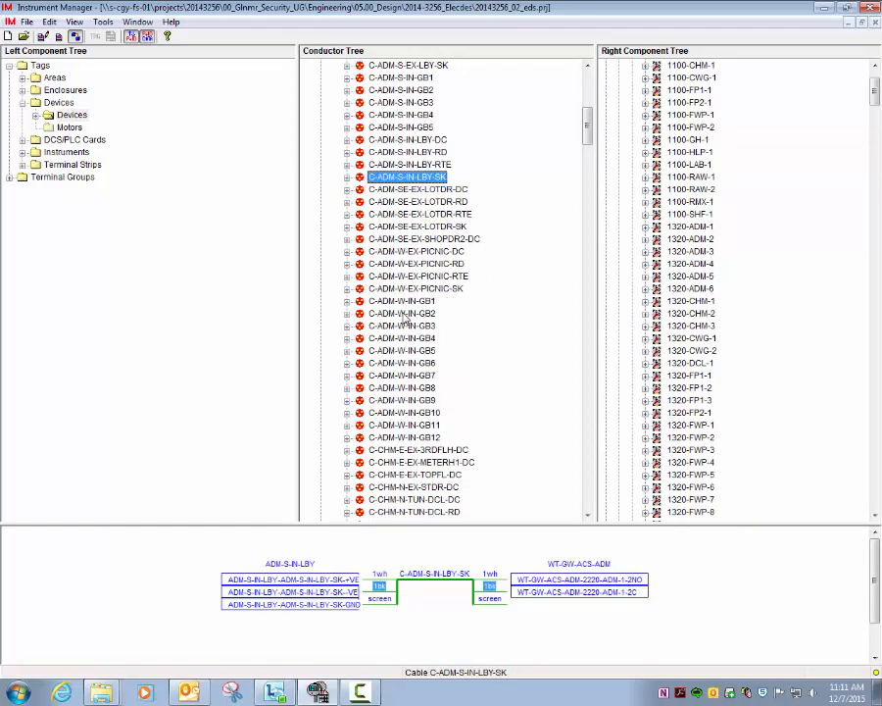
Expand the cores of the four C-ADM-W-EX-PICNIC cables (DC, RD, RTE and SK) in the conductor tree
click(347, 252)
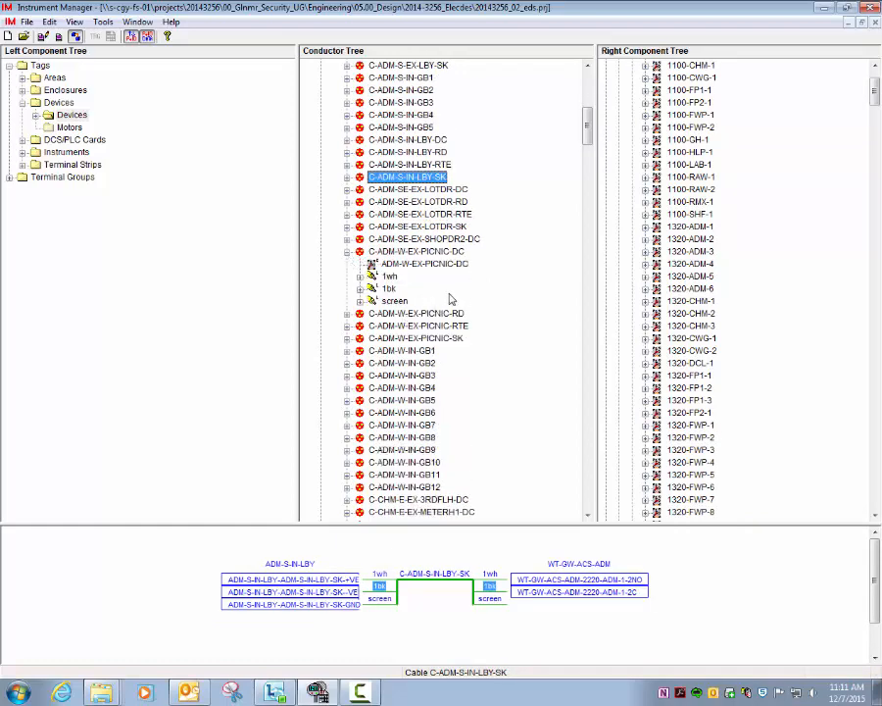
click(348, 315)
scroll(422, 368, down, 3)
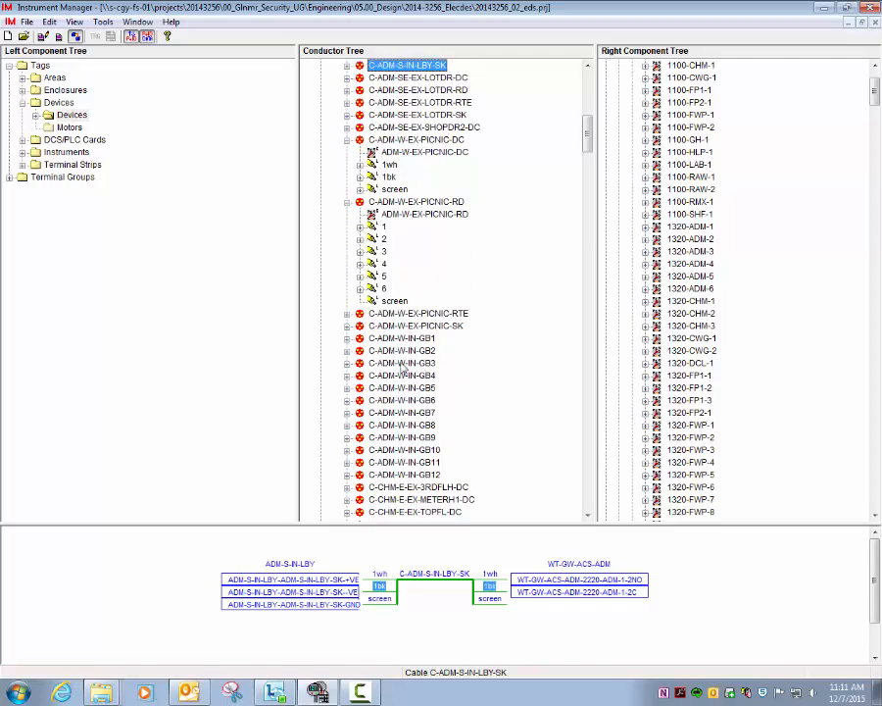
click(347, 315)
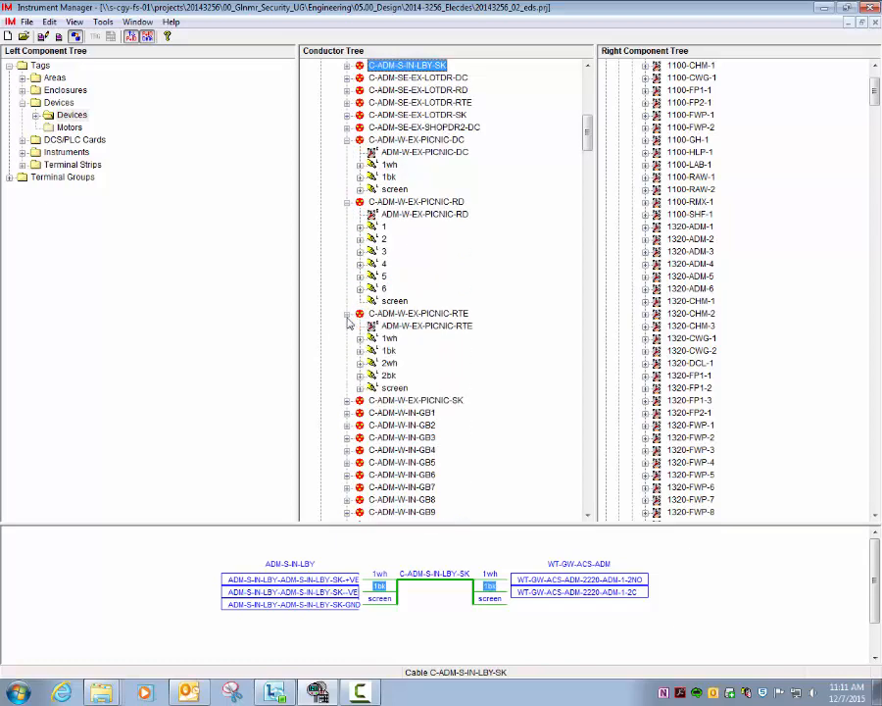
click(347, 399)
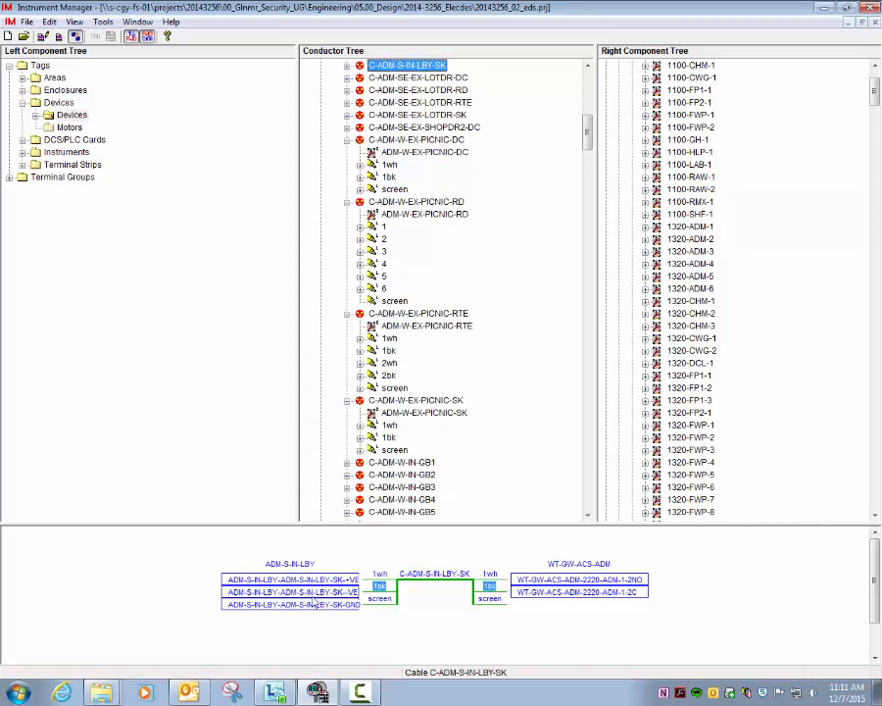
click(347, 401)
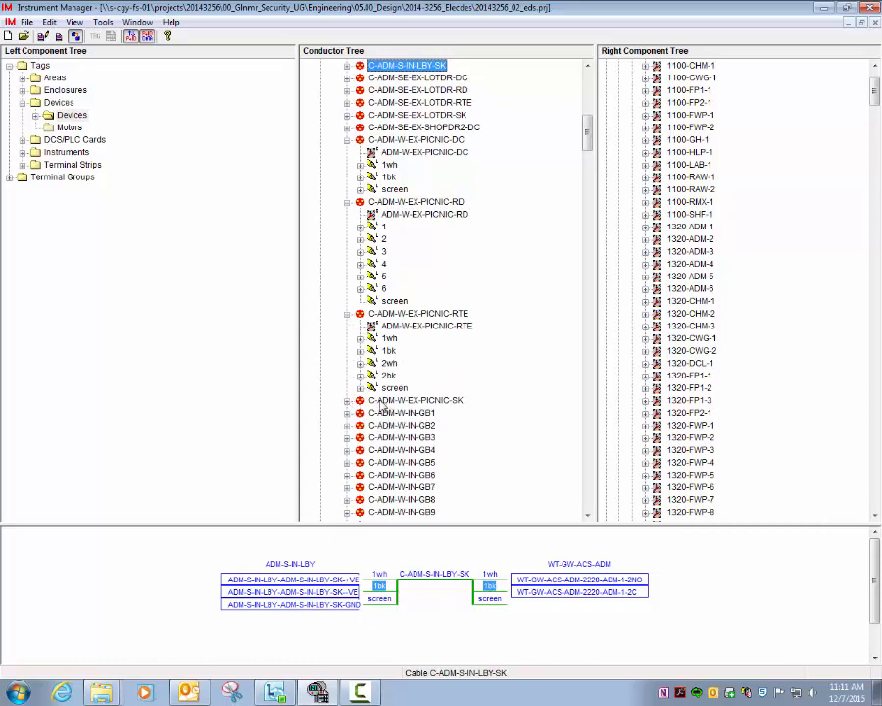
click(347, 402)
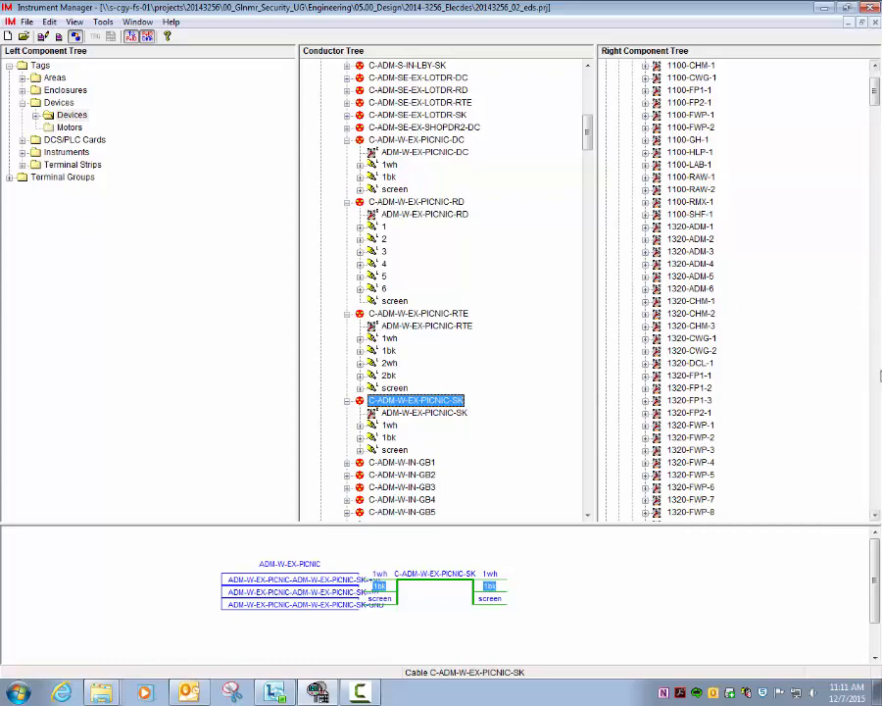
Expand device 1320-ADM-1 in the right component tree down to its reader, relay and input terminals
drag(876, 89, 876, 116)
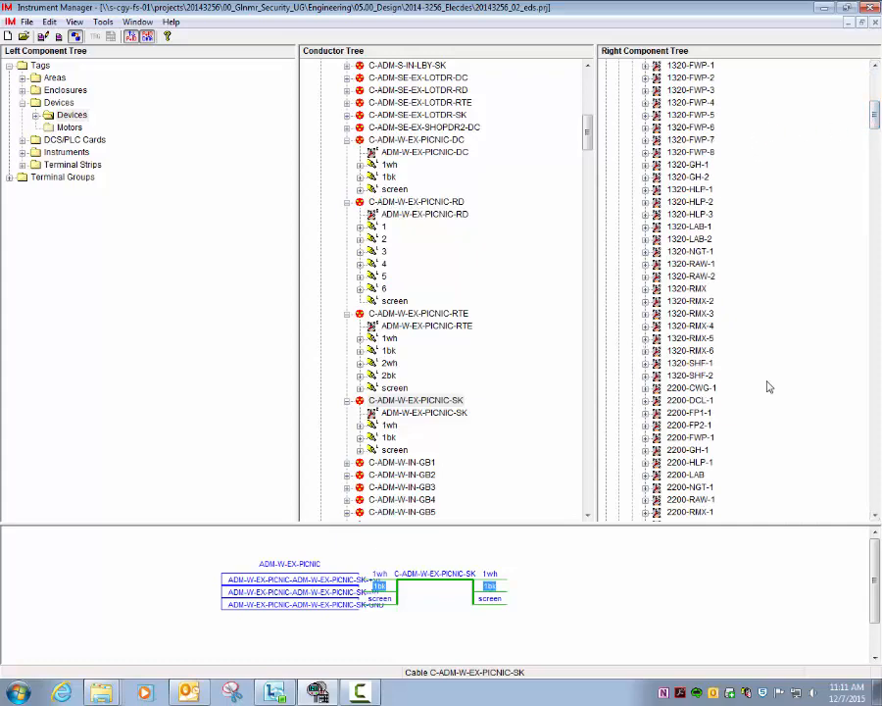
click(761, 178)
scroll(761, 178, up, 7)
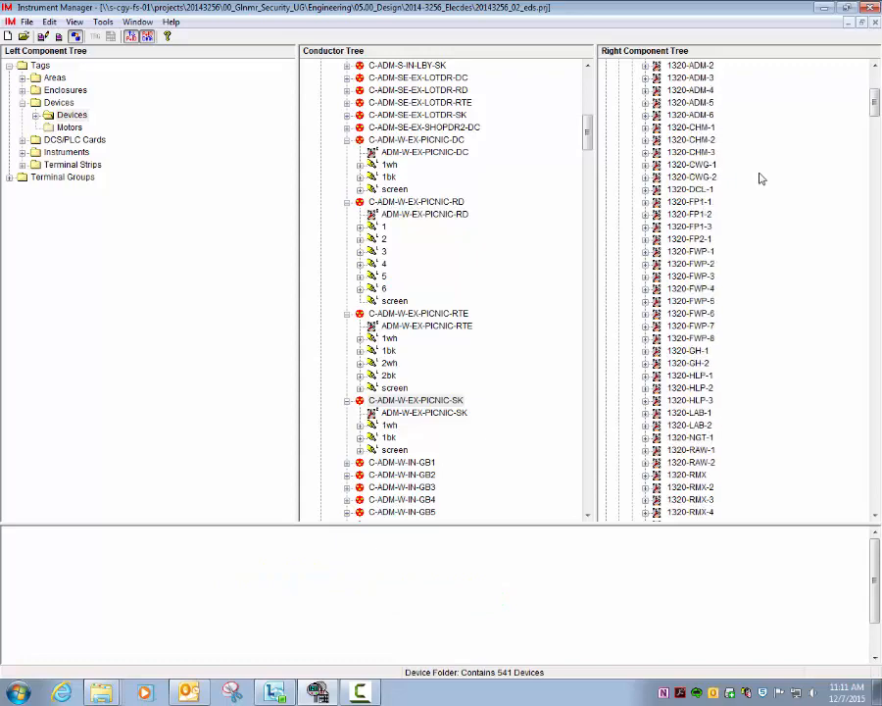
click(645, 128)
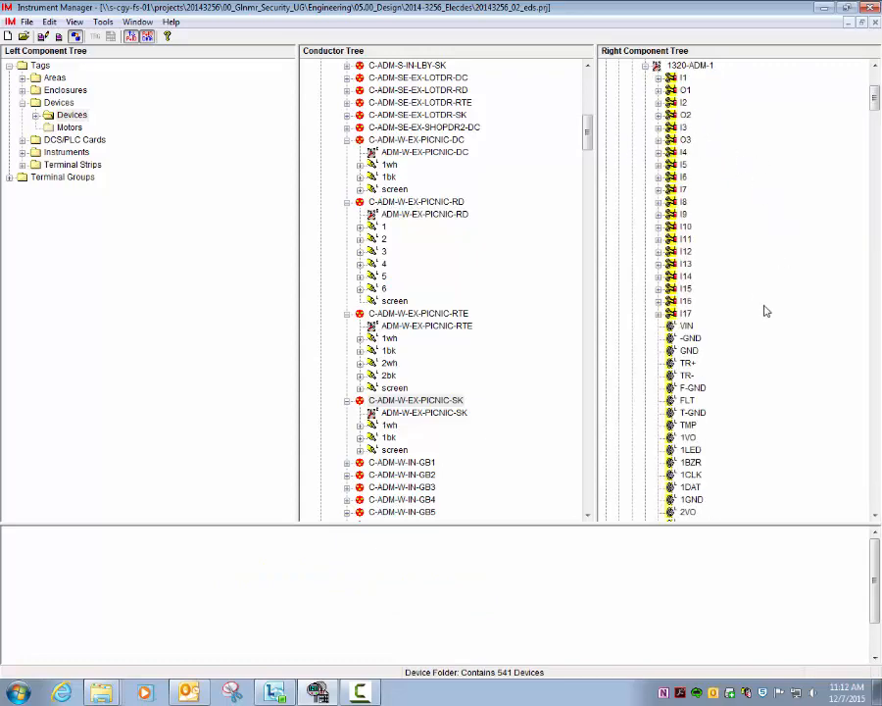
scroll(760, 310, down, 4)
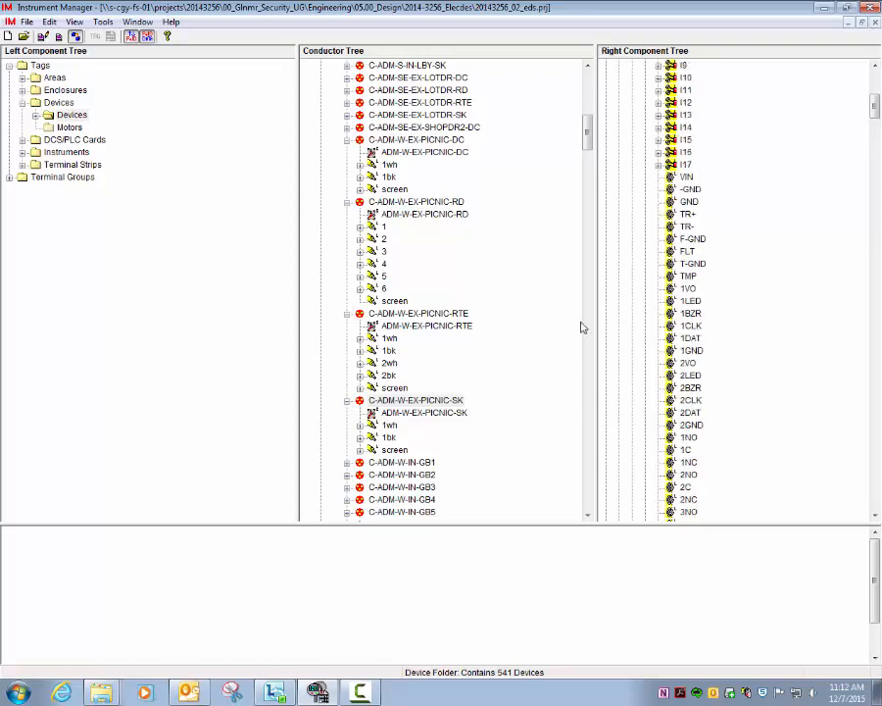
Connect cable C-ADM-W-EX-PICNIC-RD to terminals 1VO, 1LED, 1BZR, 1CLK, 1DAT and 1GND of 1320-ADM-1, and collapse the cable
click(429, 202)
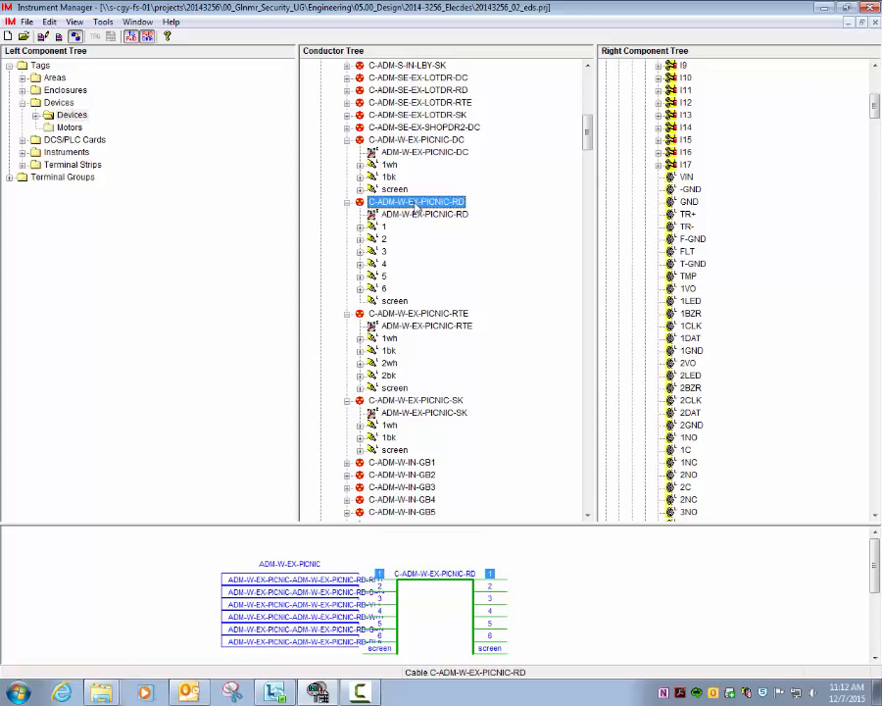
drag(418, 207, 680, 297)
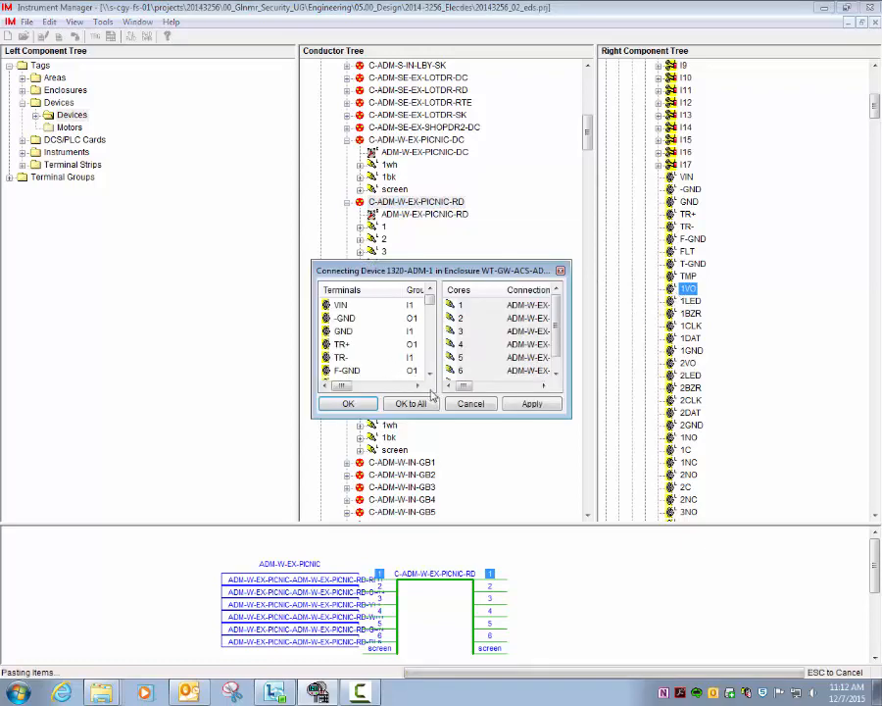
drag(430, 377, 430, 378)
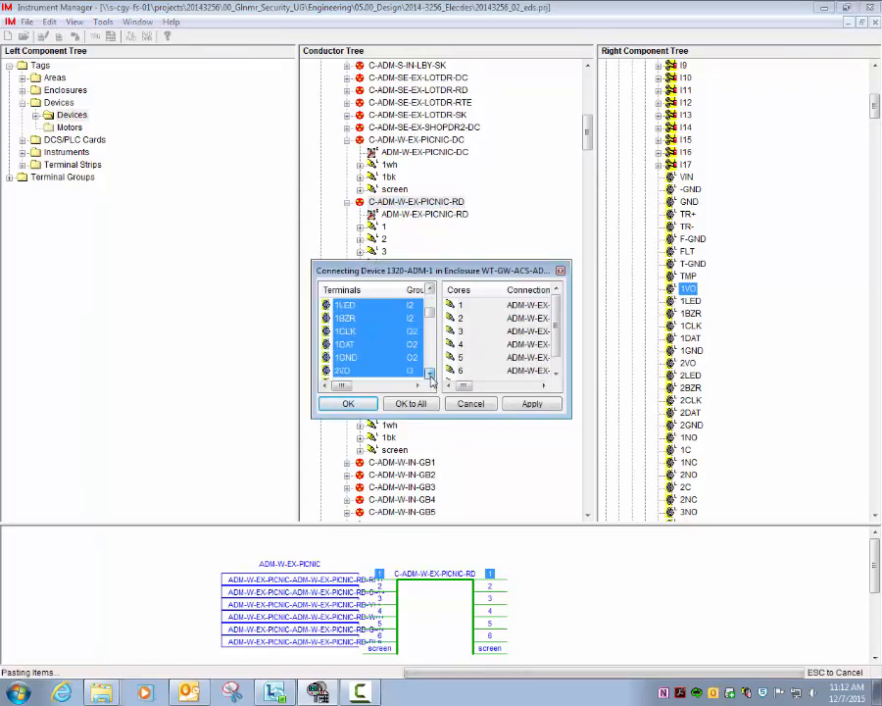
ctrl+click(365, 372)
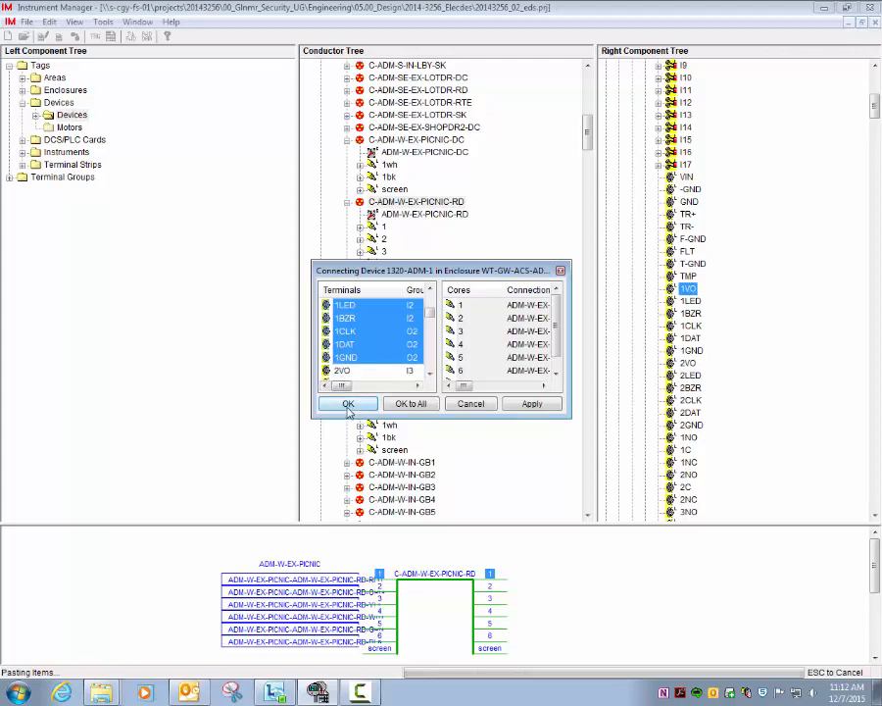
click(348, 405)
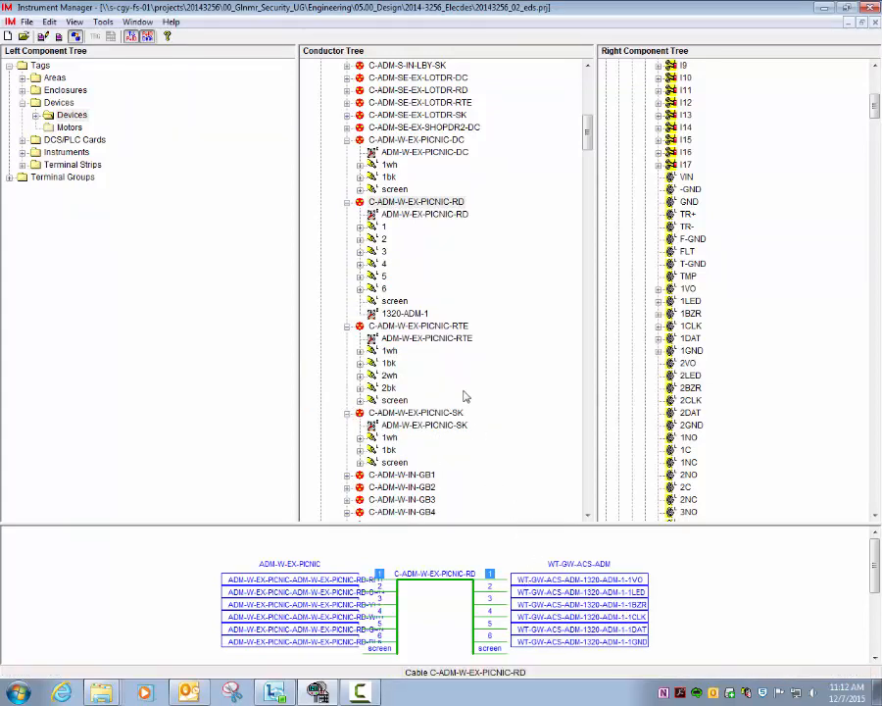
double_click(416, 201)
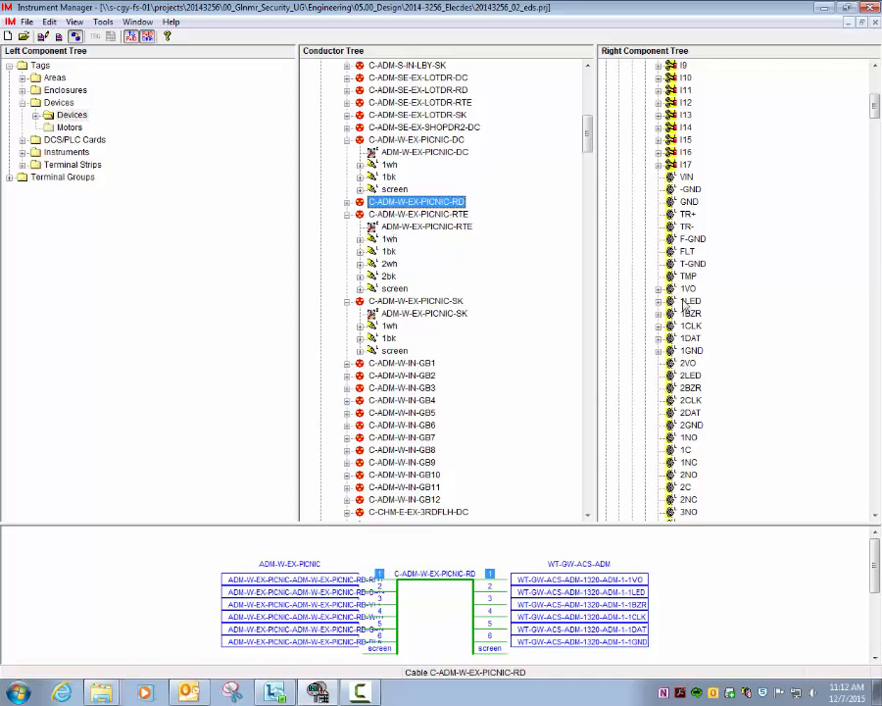
Connect C-ADM-W-EX-PICNIC-SK core 1wh to terminal 1NO and core 1bk to terminal 1C of 1320-ADM-1, and collapse the cable
click(760, 316)
scroll(762, 318, down, 7)
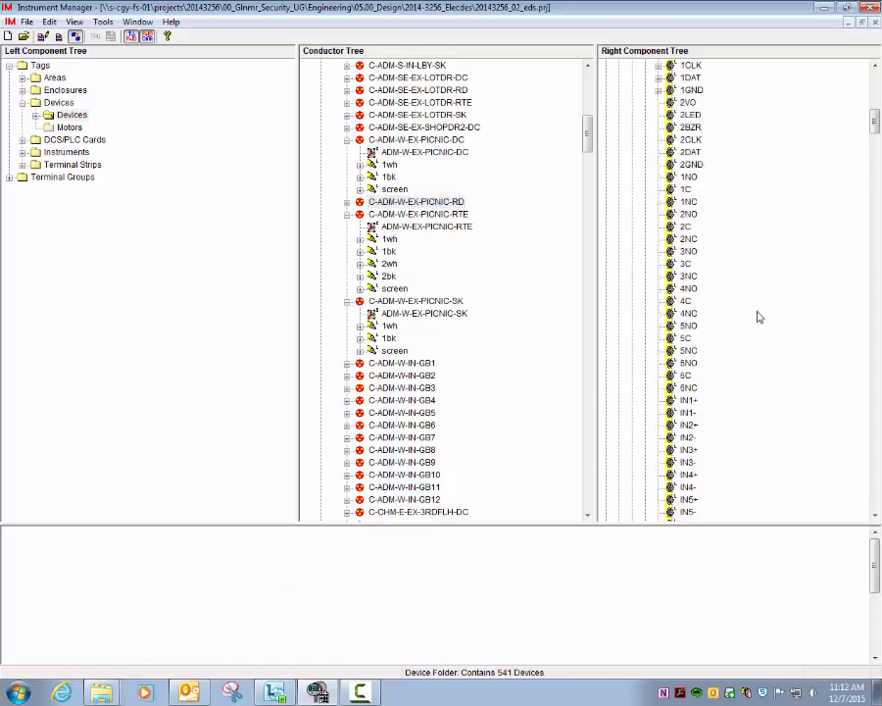
scroll(757, 317, up, 2)
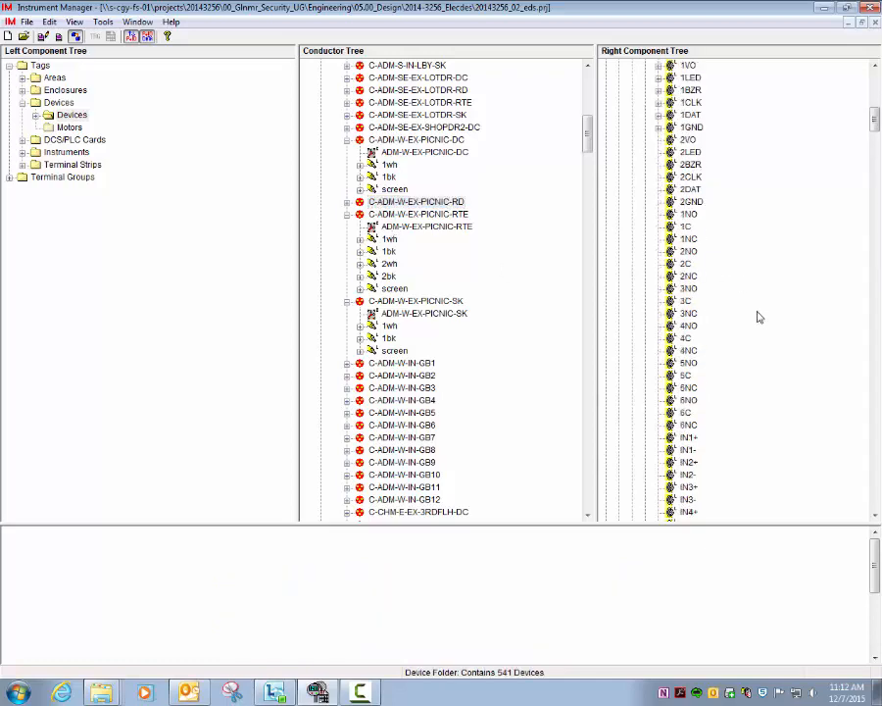
click(392, 326)
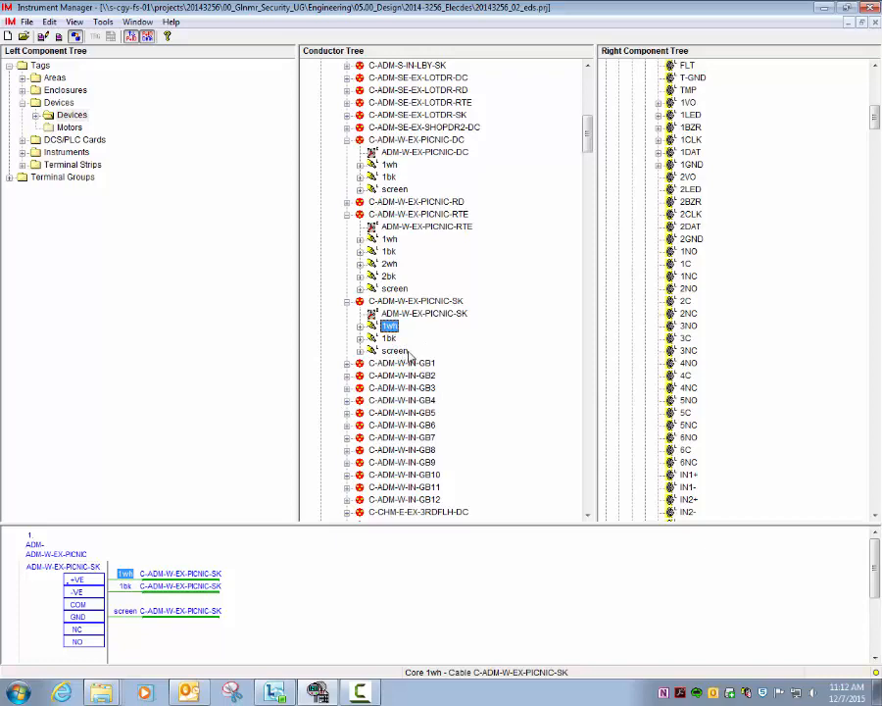
drag(391, 328, 683, 256)
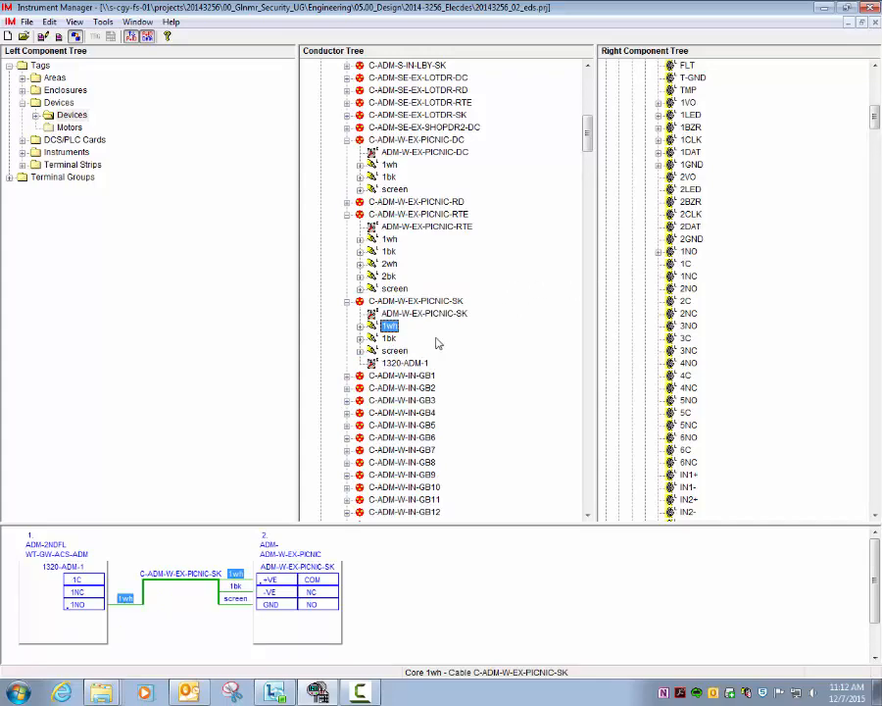
drag(390, 325, 683, 265)
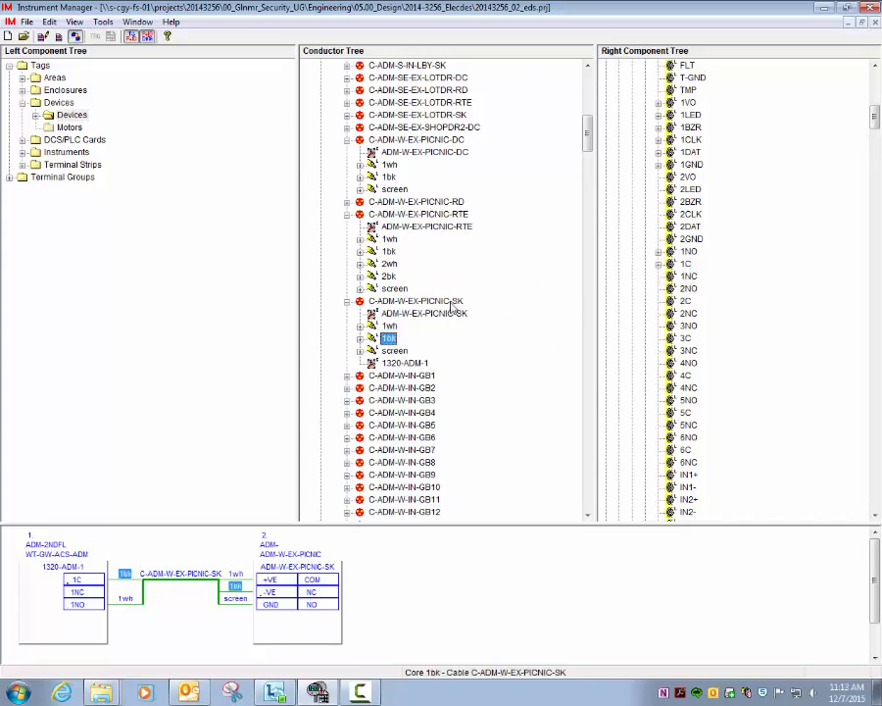
click(346, 301)
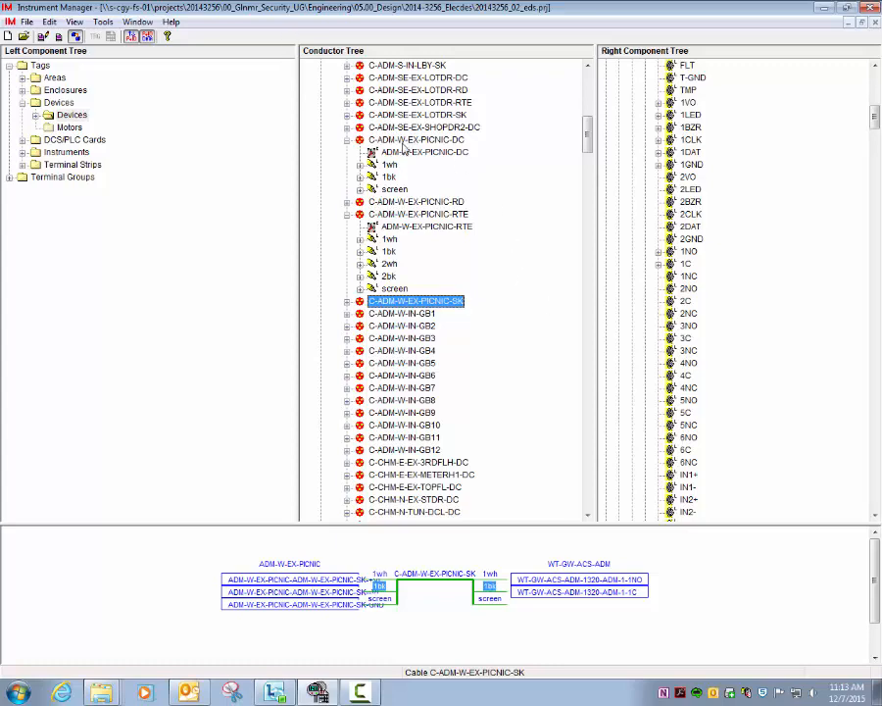
Connect C-ADM-W-EX-PICNIC-DC core 1wh to terminal IN1+ and core 1bk to terminal IN1- of 1320-ADM-1, and collapse the cable
click(831, 314)
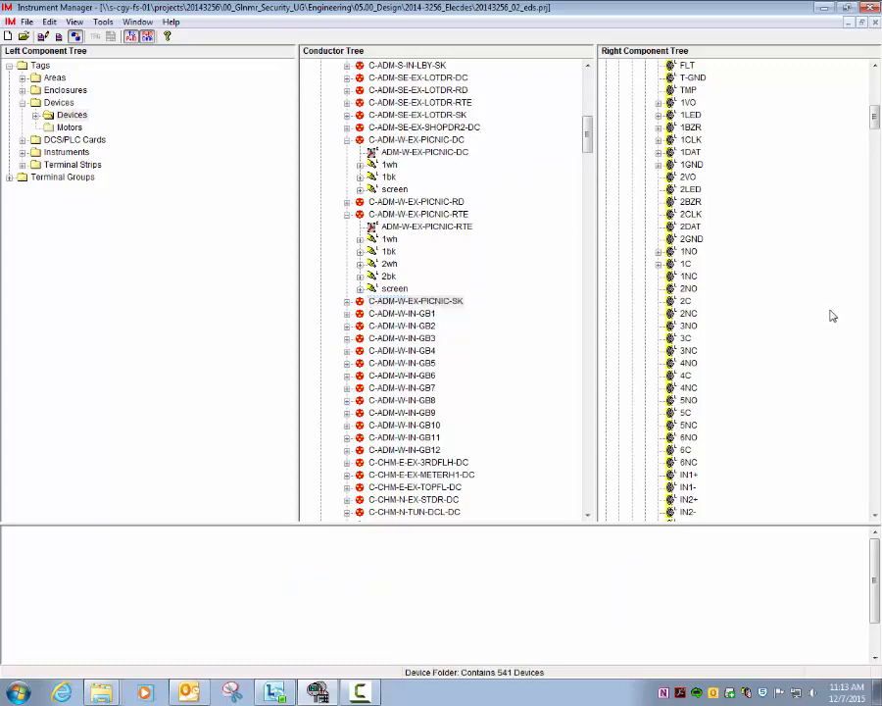
scroll(813, 320, down, 1)
scroll(813, 321, down, 1)
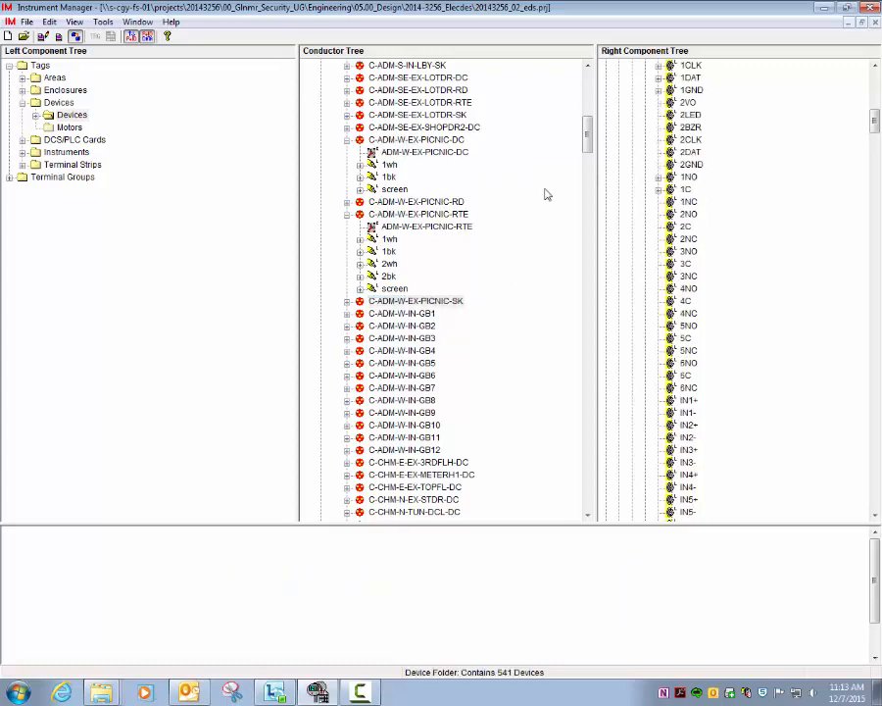
drag(389, 164, 689, 402)
drag(389, 178, 672, 413)
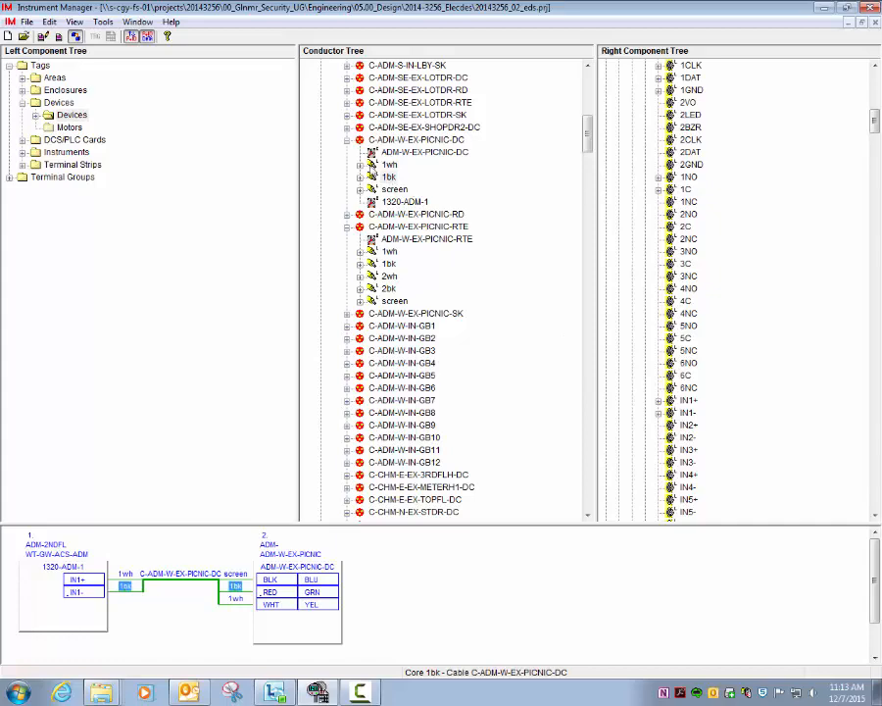
click(347, 140)
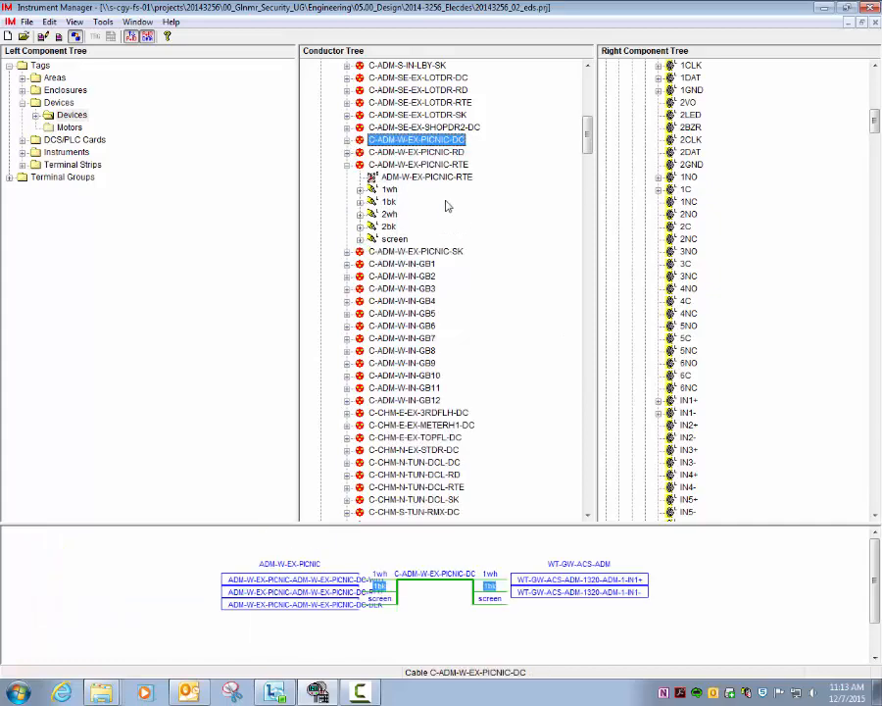
Connect C-ADM-W-EX-PICNIC-RTE core 2wh to IN2+ and core 2bk to IN2- of 1320-ADM-1, and check the cable's connections
double_click(390, 216)
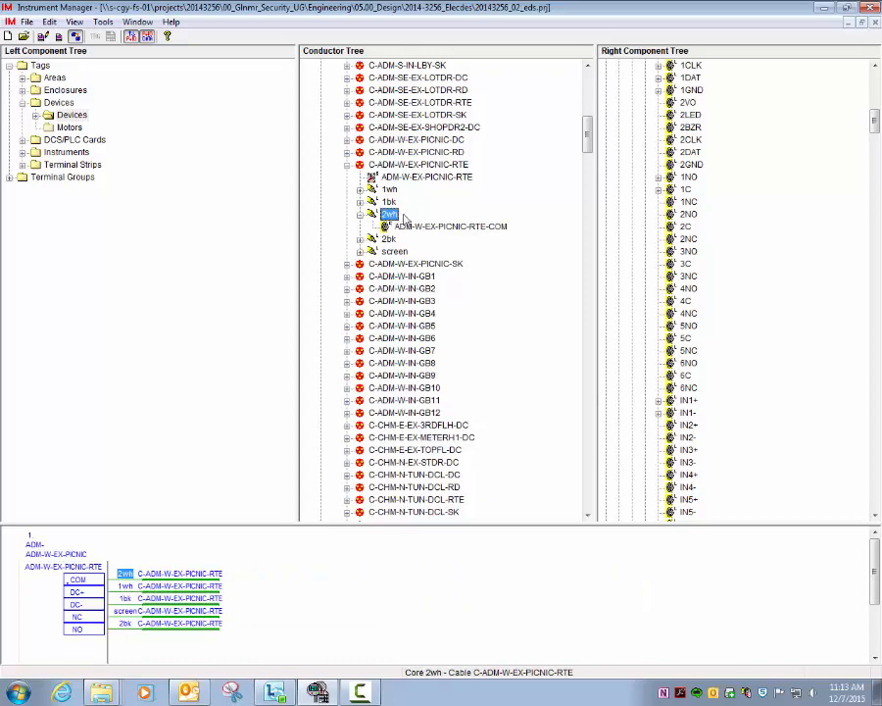
drag(390, 216, 676, 428)
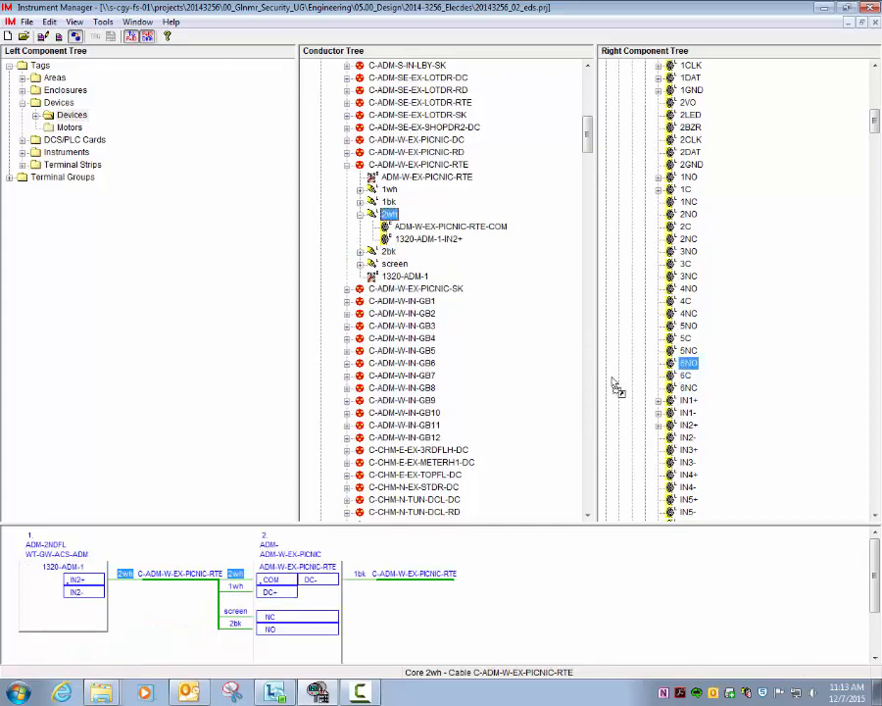
click(388, 251)
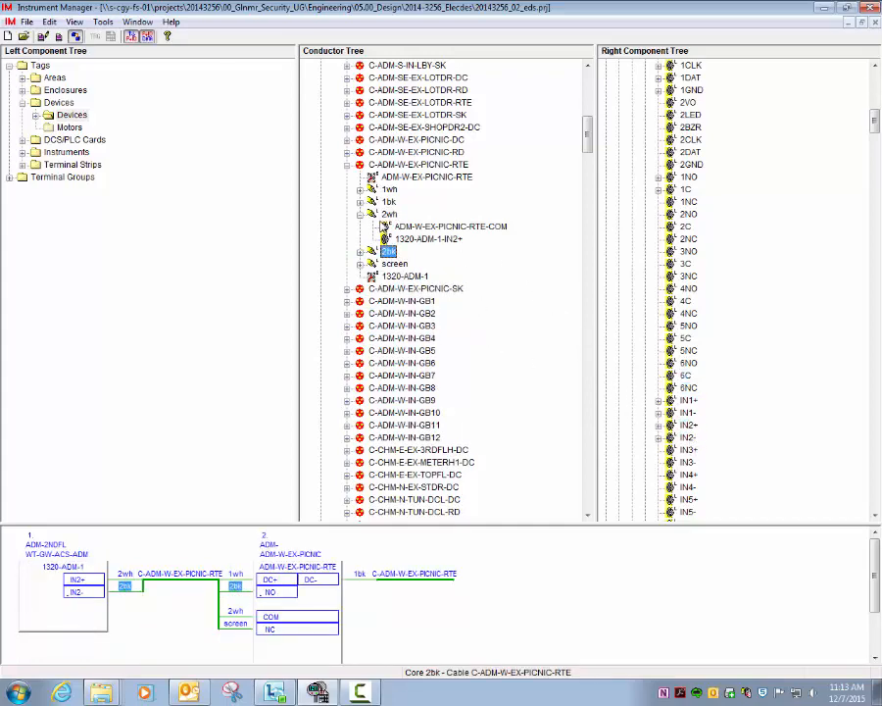
click(360, 252)
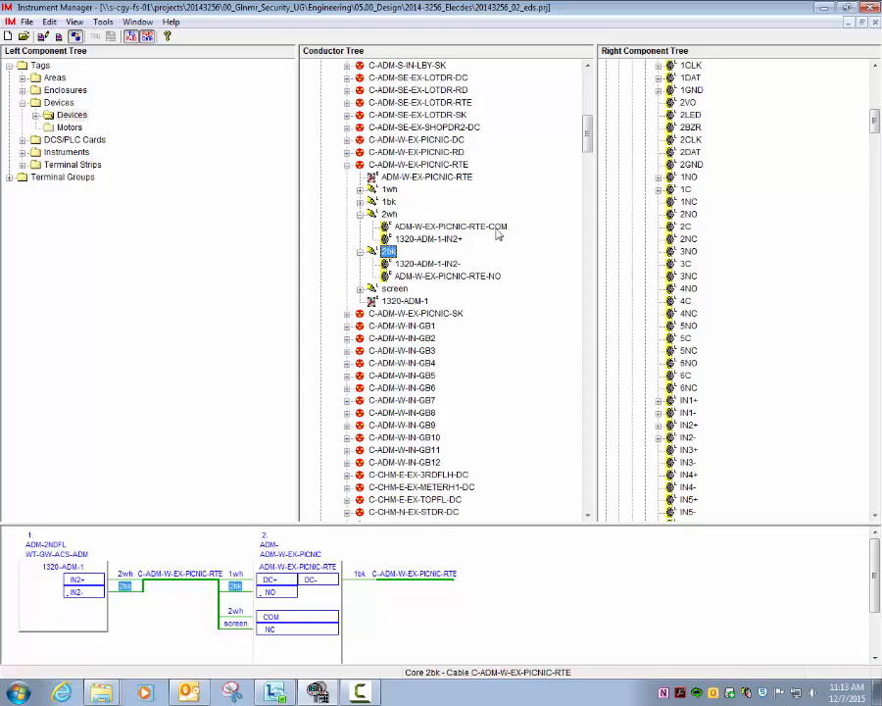
click(411, 164)
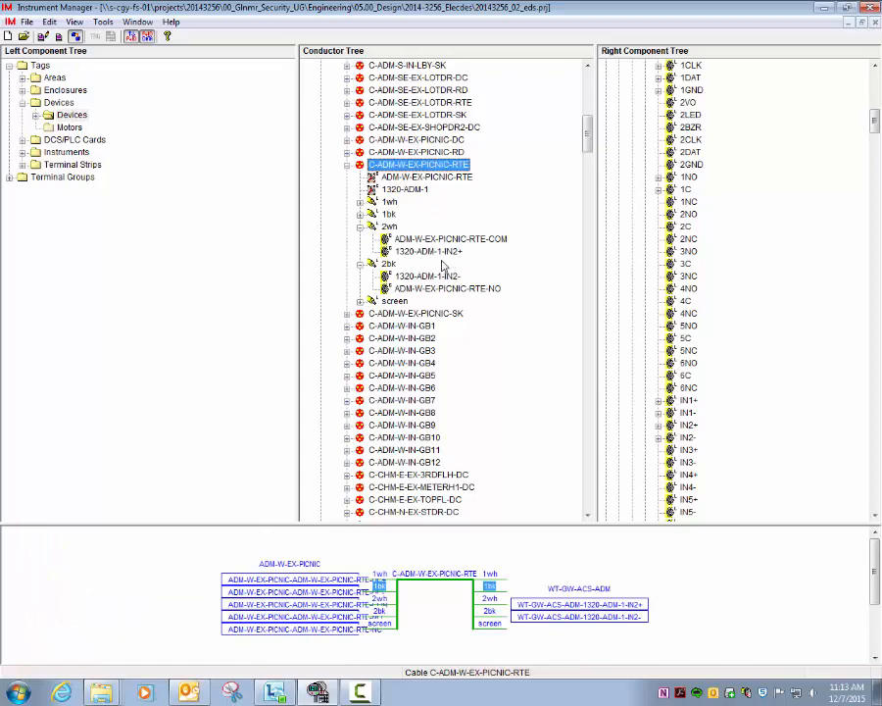